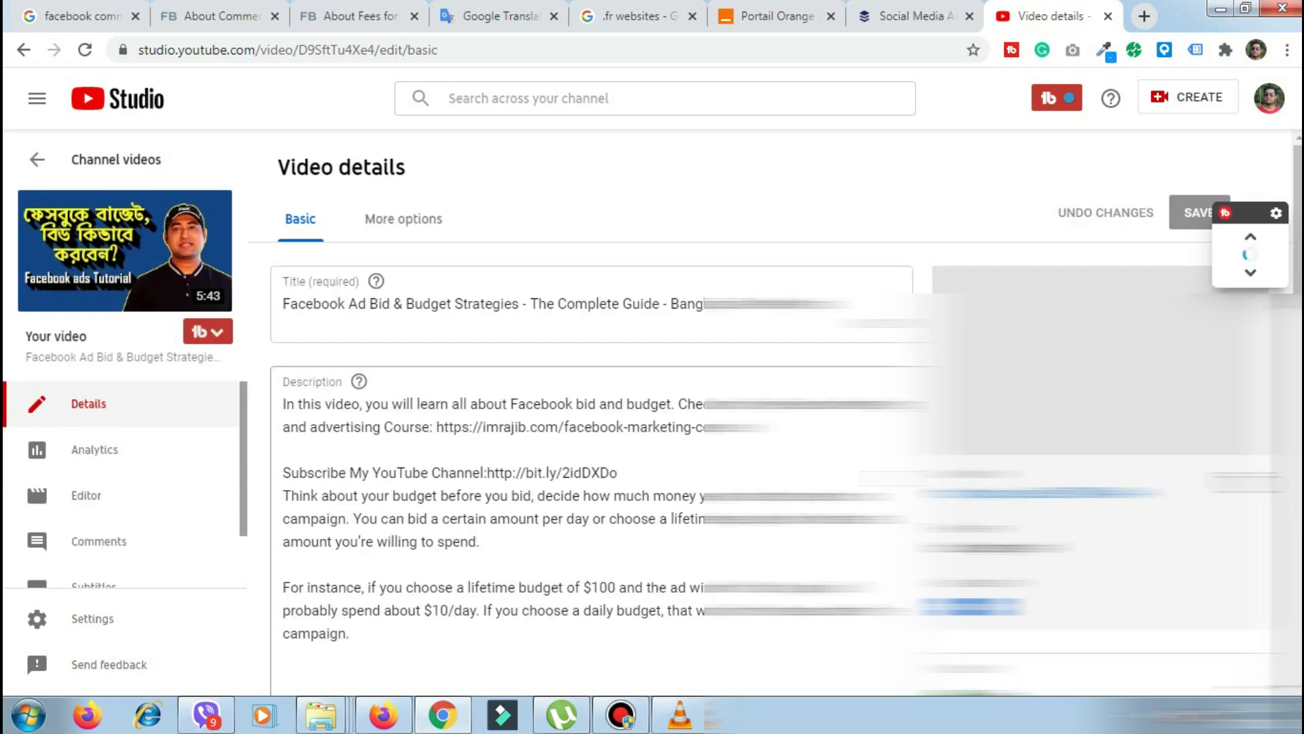
# Open the cards editor for the video and delete the existing video card
pyautogui.scroll(-5, 916, 481)
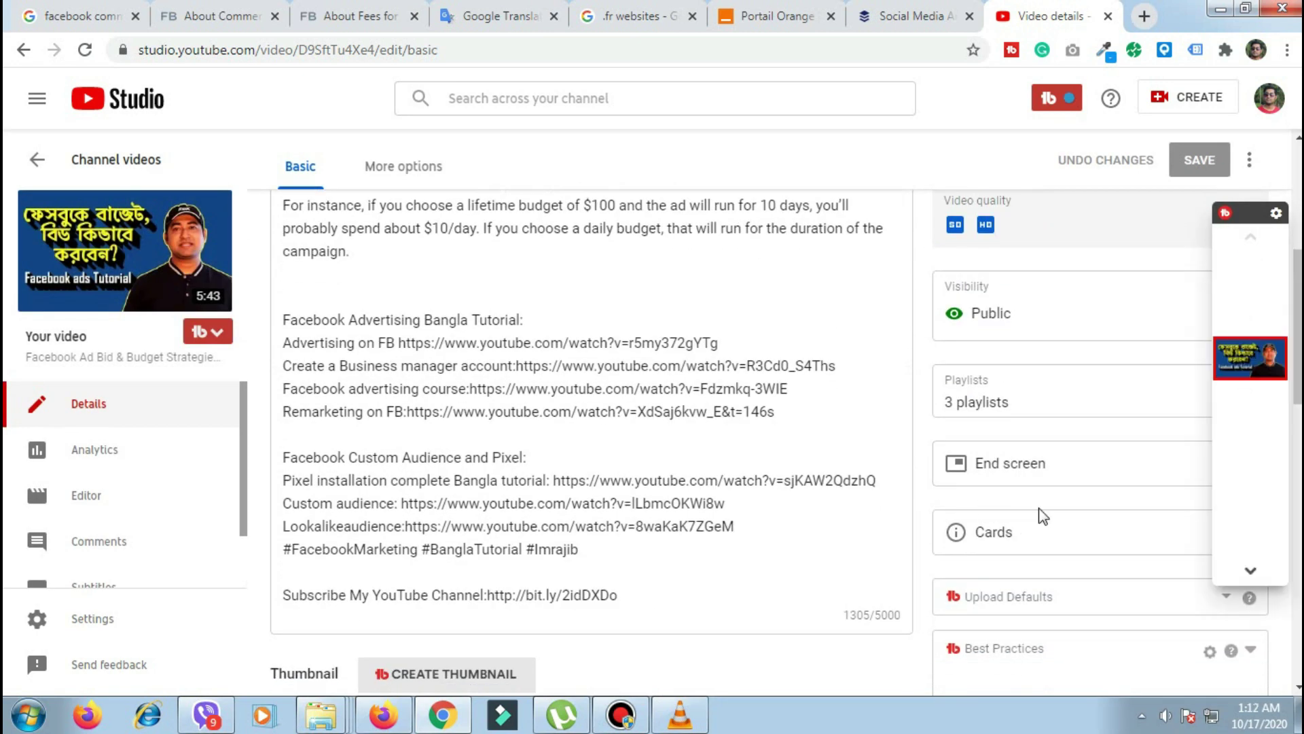
pyautogui.click(1048, 544)
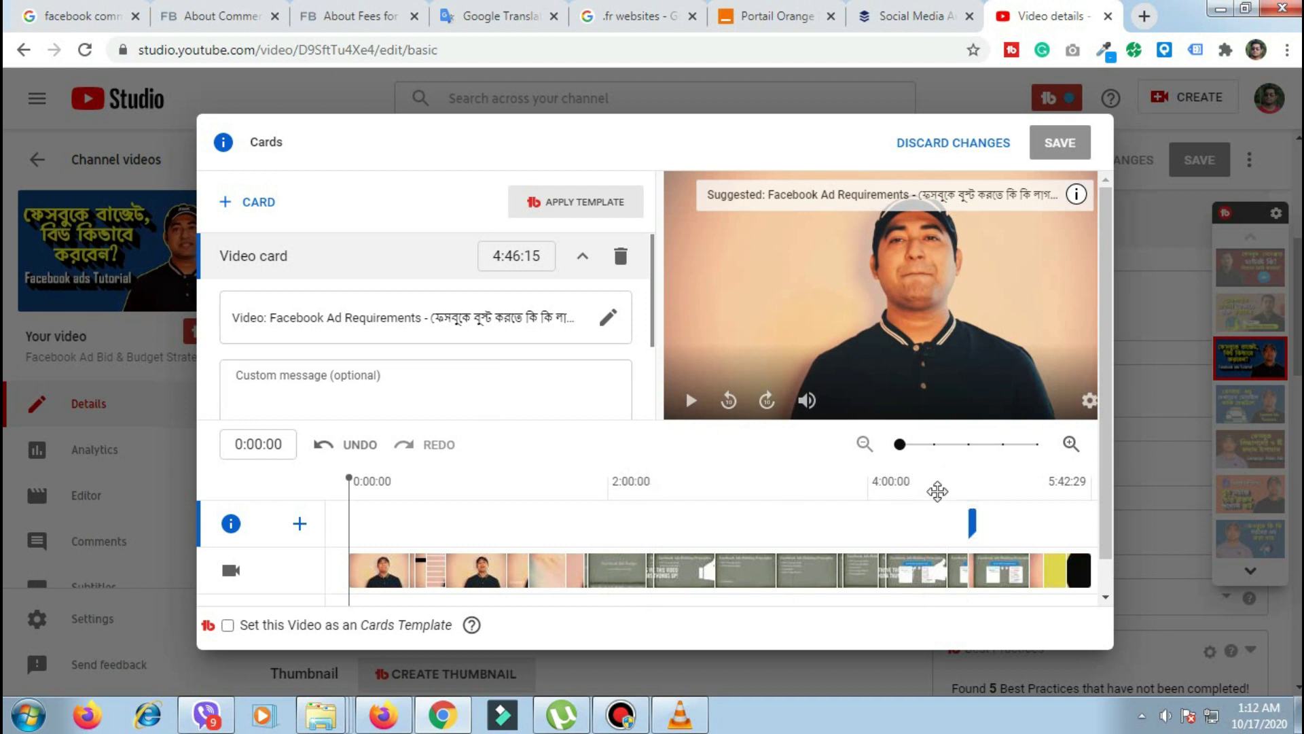
pyautogui.click(621, 258)
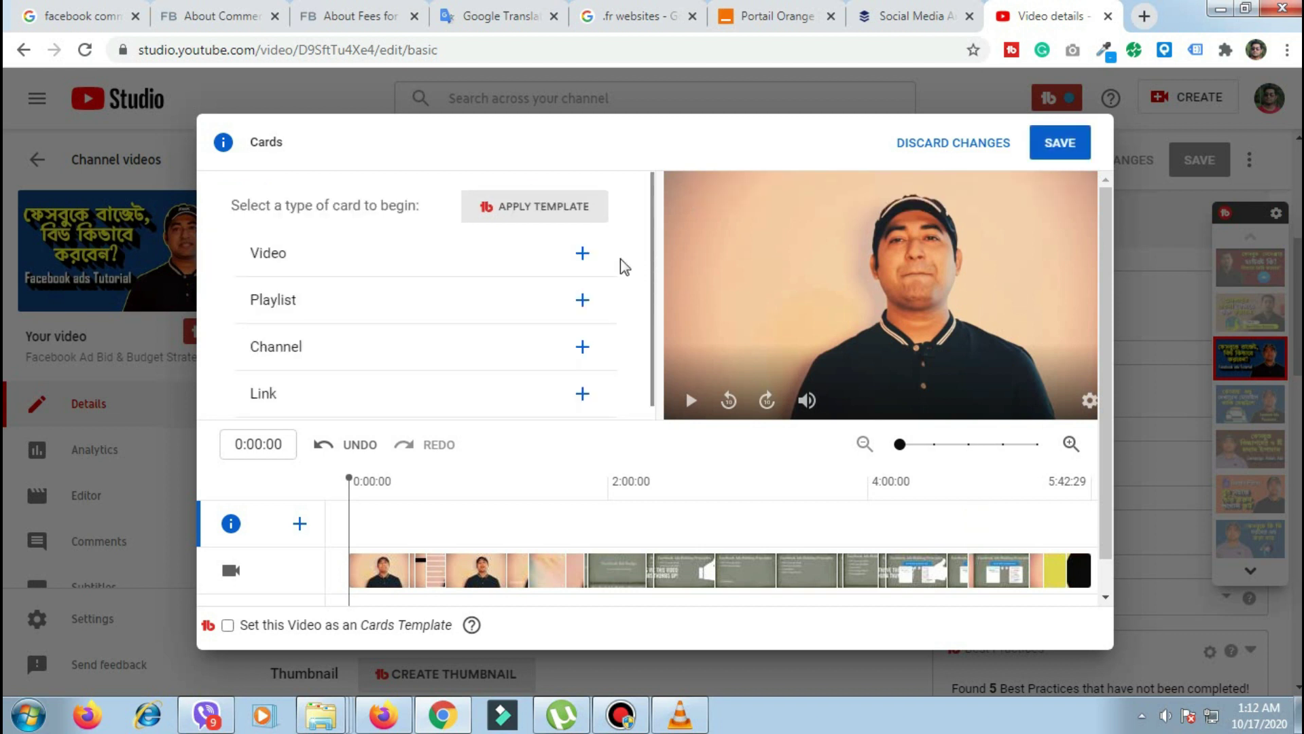
# Add a video card for "How to Start Online Business in Bangladesh" from the channel's own videos and place it at 3:06:20 on the timeline
pyautogui.moveTo(349, 479); pyautogui.dragTo(367, 480)
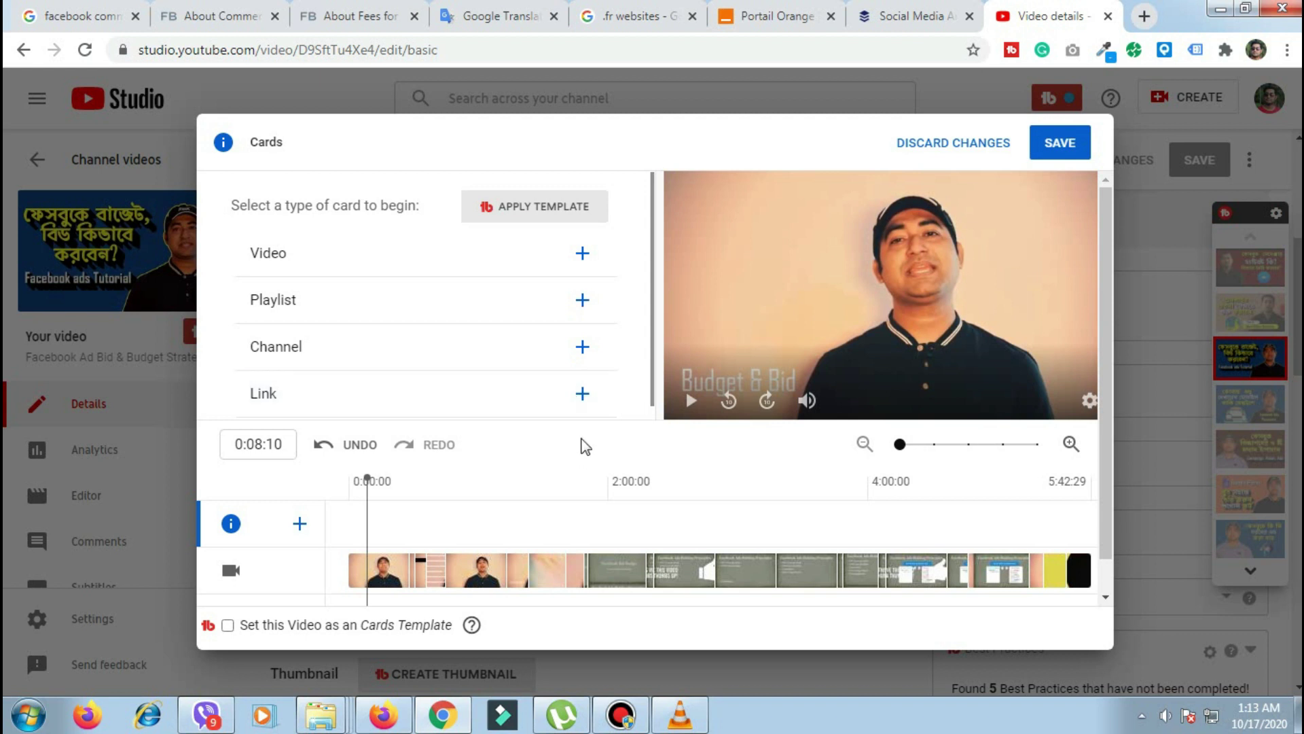
pyautogui.click(582, 258)
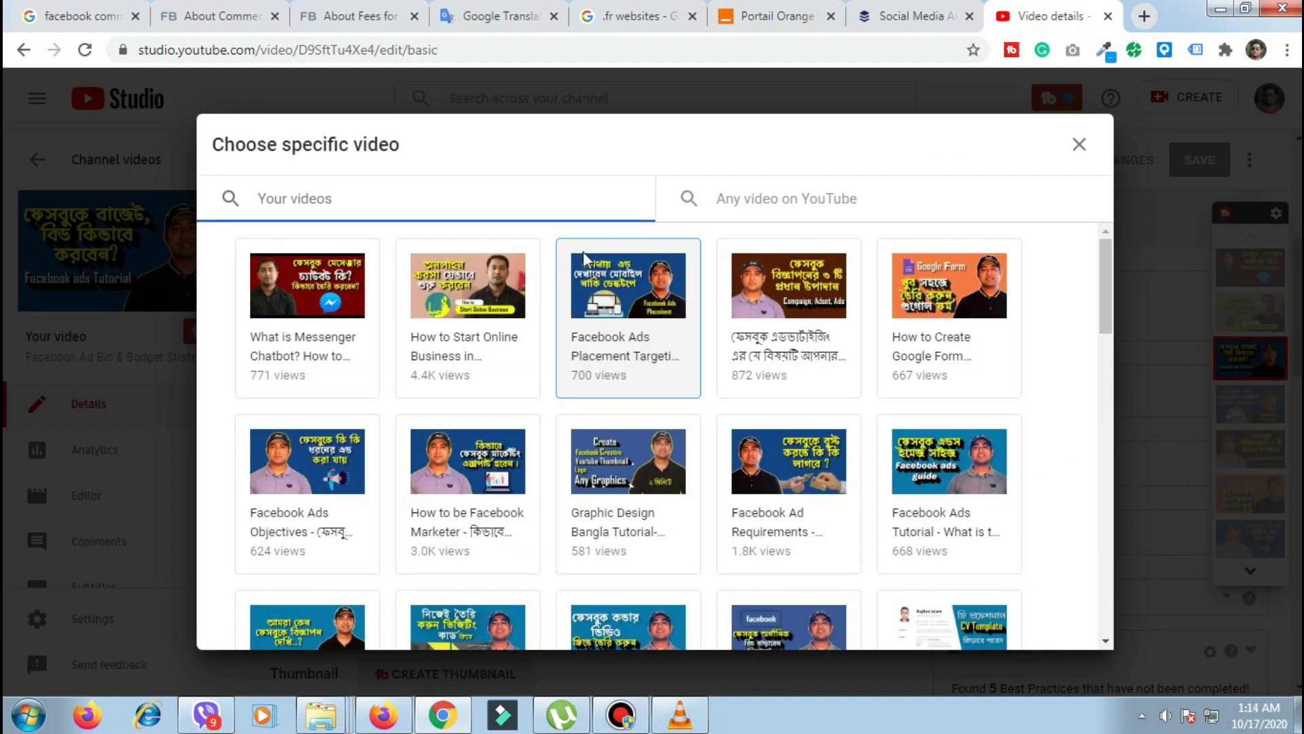
pyautogui.scroll(-5, 602, 520)
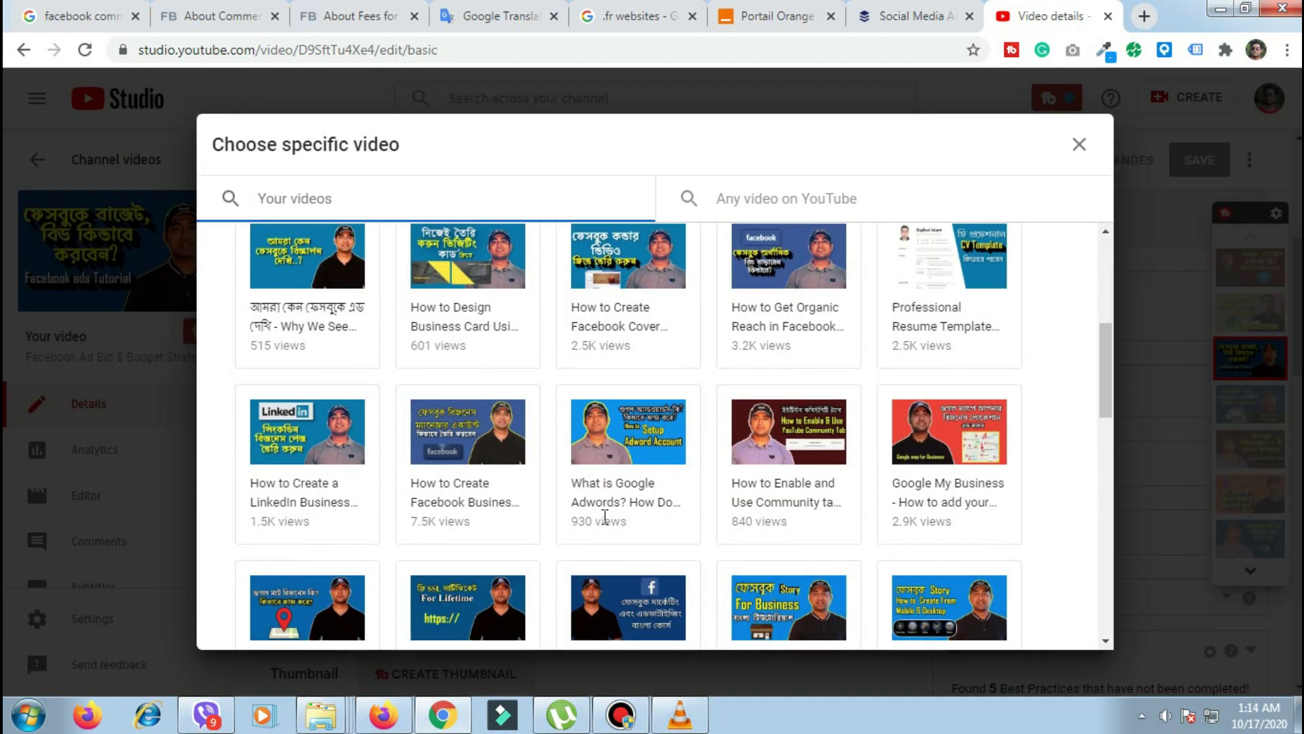
pyautogui.scroll(5, 604, 517)
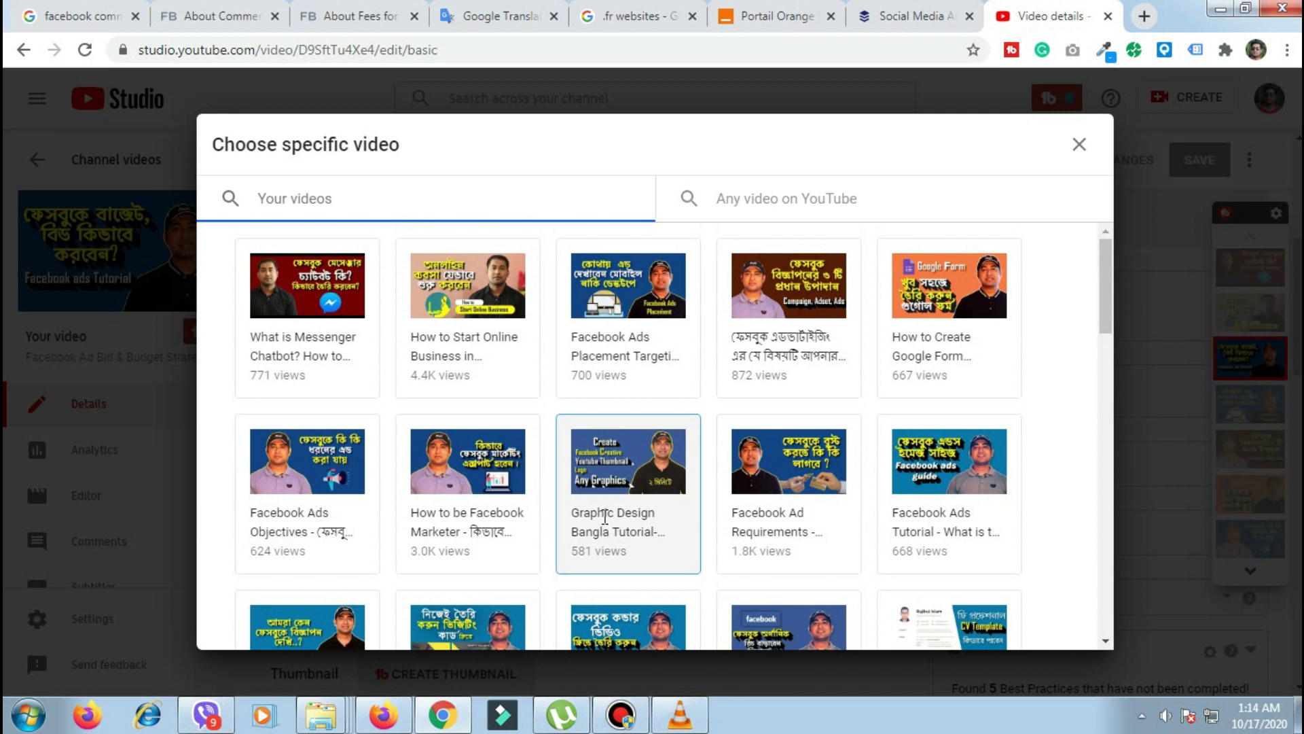
pyautogui.scroll(-1, 604, 518)
pyautogui.scroll(1, 605, 523)
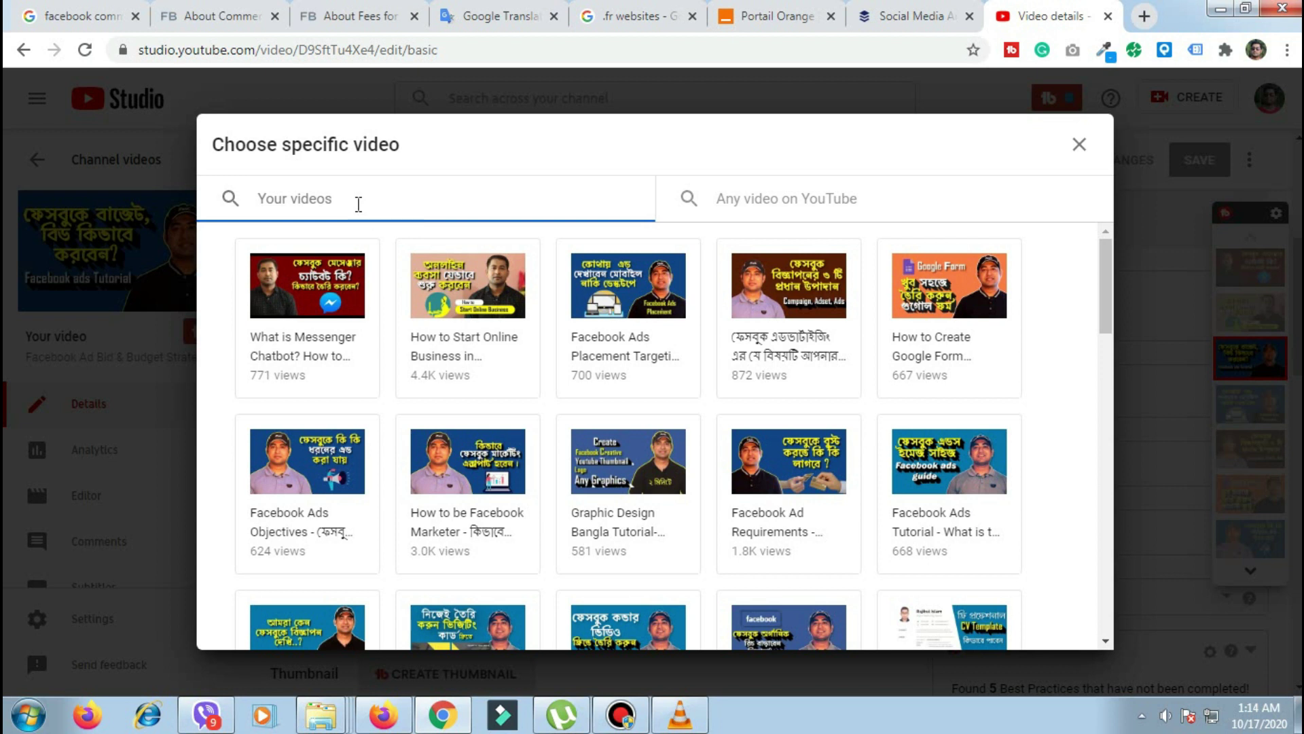
pyautogui.click(772, 203)
pyautogui.press('Tab')
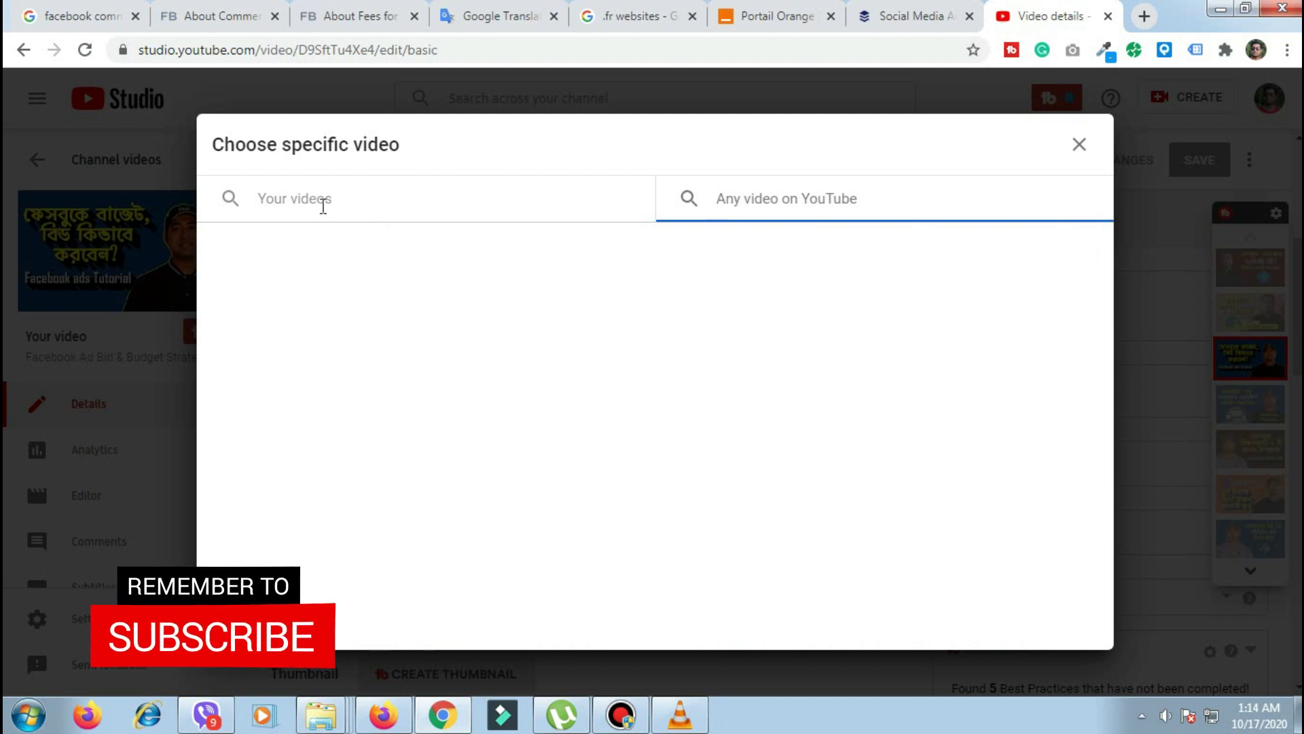
pyautogui.click(271, 202)
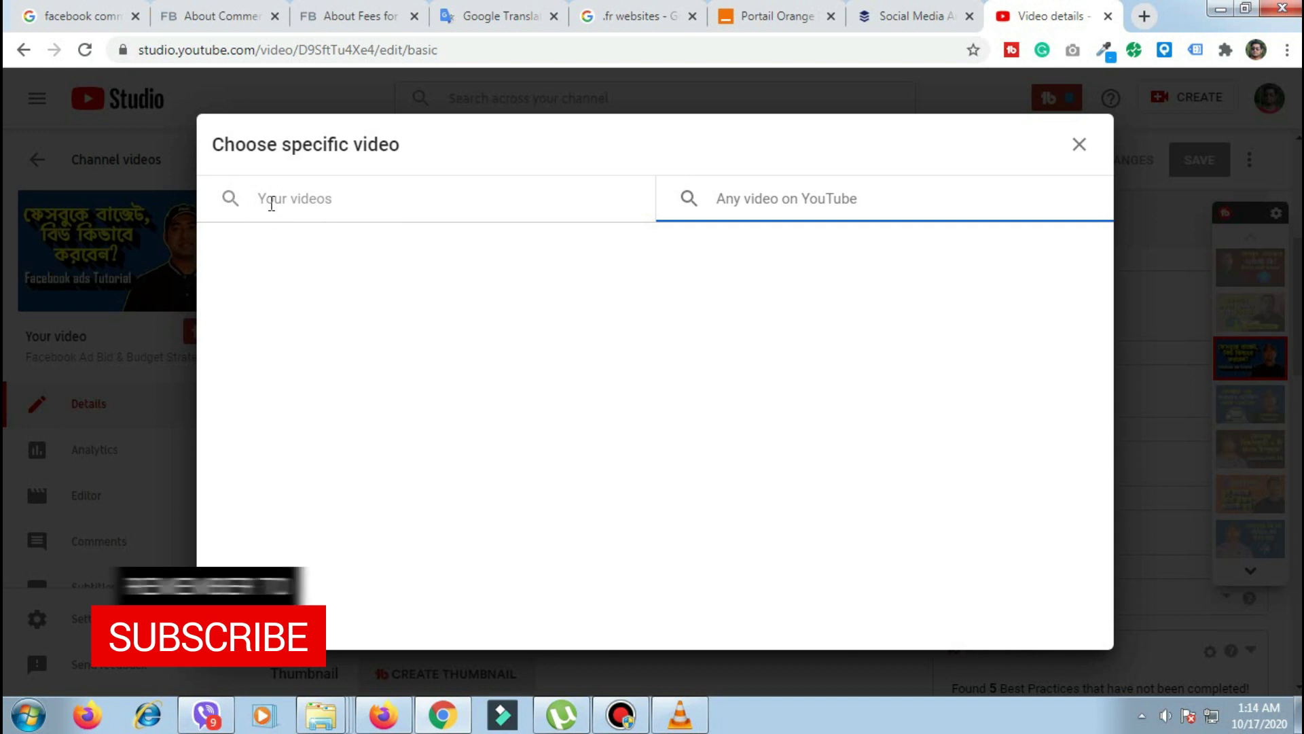
pyautogui.click(464, 342)
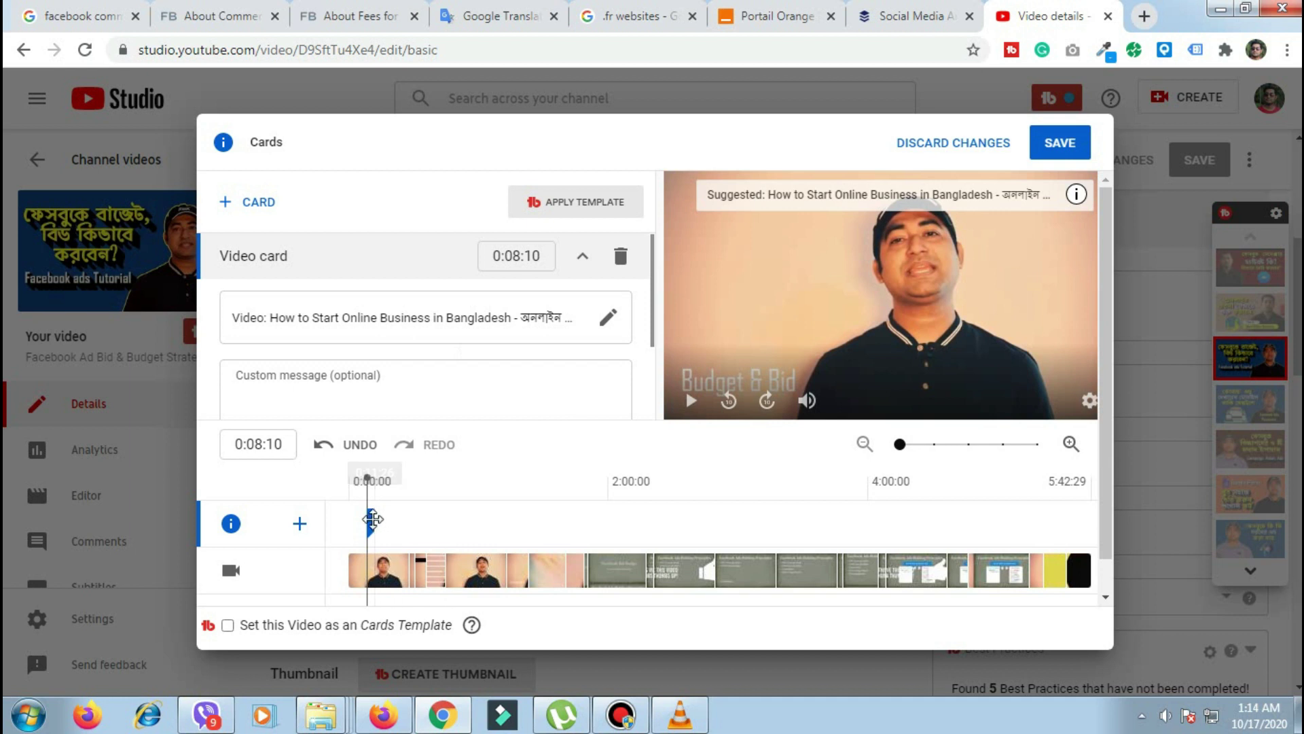
pyautogui.moveTo(375, 524); pyautogui.dragTo(758, 539)
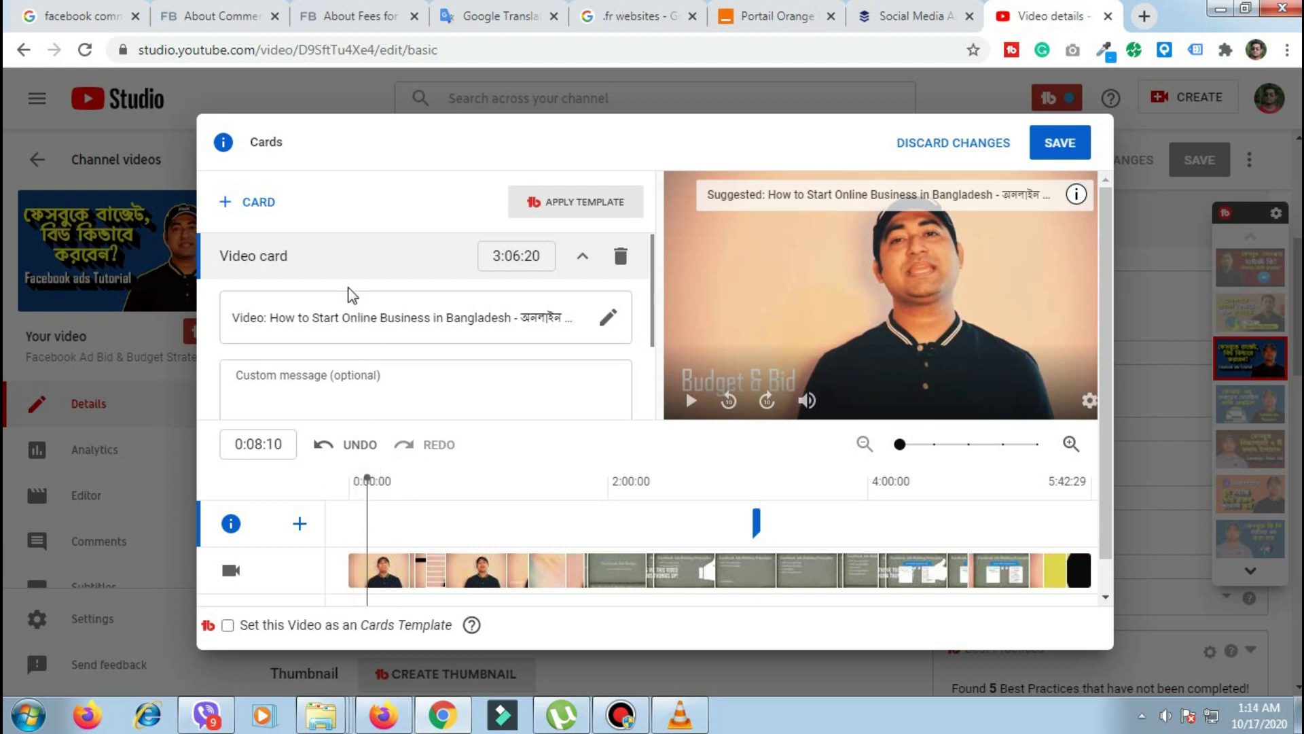
# Enter "Start Online Business" as the video card's custom message
pyautogui.scroll(-2, 352, 294)
pyautogui.scroll(2, 351, 295)
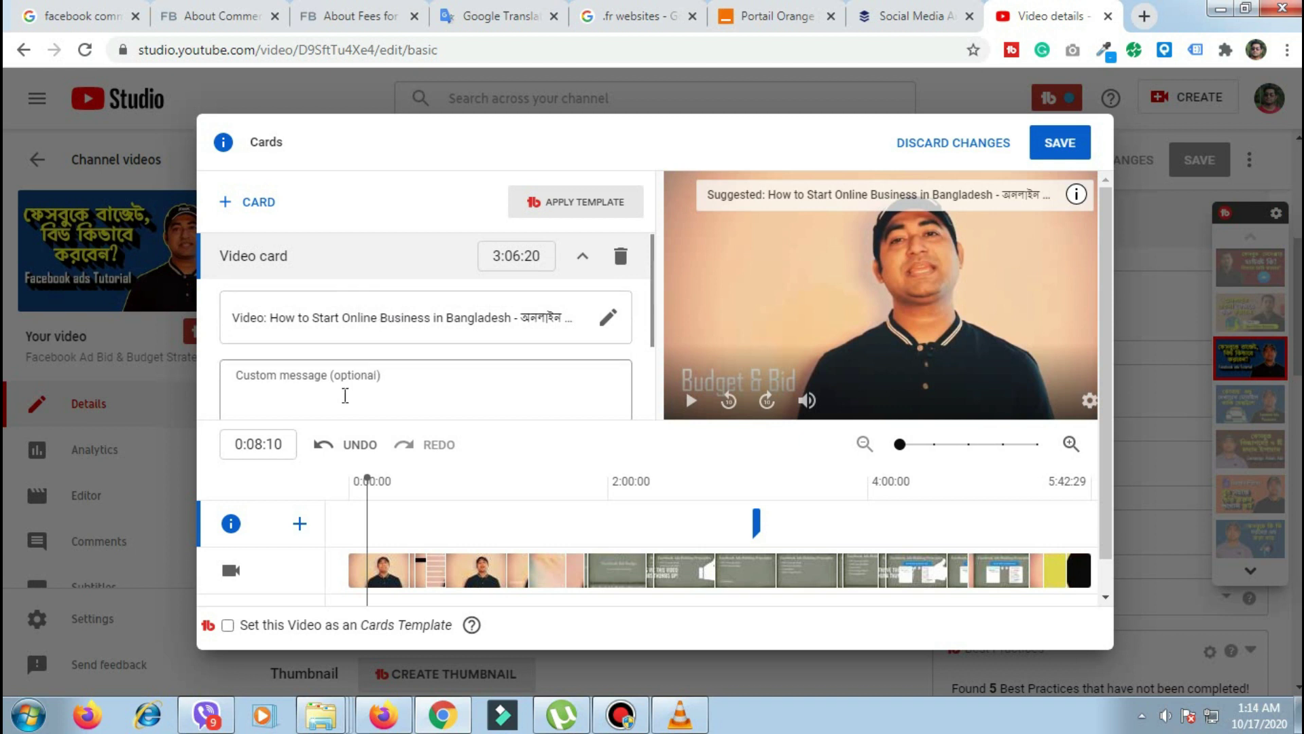
pyautogui.scroll(-2, 348, 290)
pyautogui.scroll(2, 363, 378)
pyautogui.scroll(-1, 362, 416)
pyautogui.scroll(-1, 362, 416)
pyautogui.scroll(2, 353, 376)
pyautogui.scroll(-2, 514, 384)
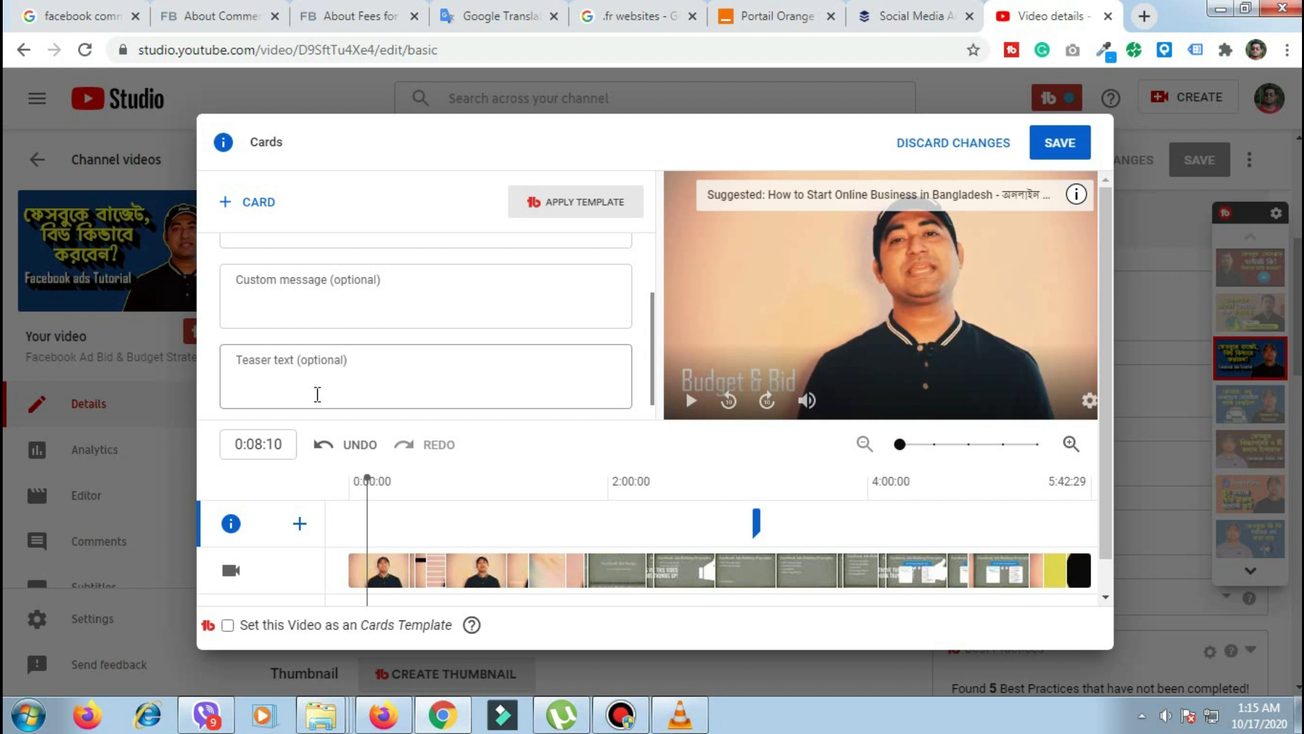
pyautogui.click(335, 315)
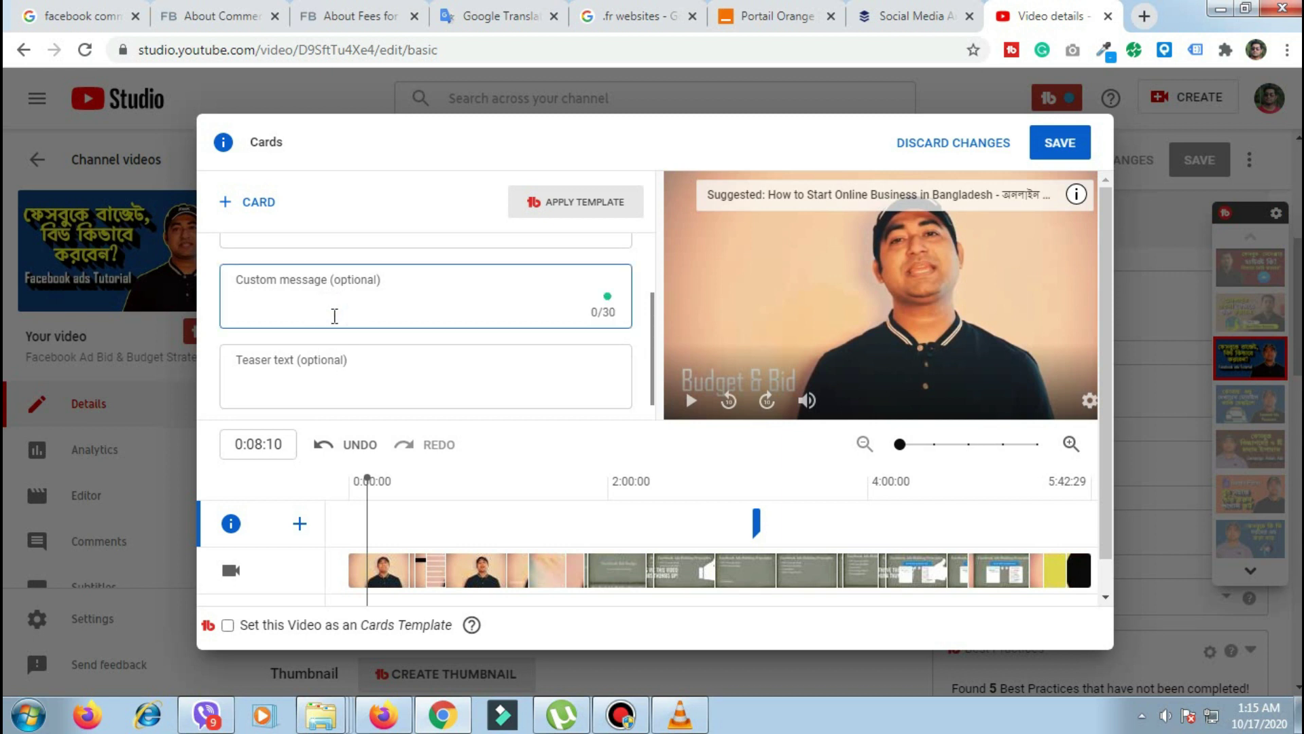
pyautogui.write('Start Online Business Best Tips for Online business')
pyautogui.moveTo(417, 318); pyautogui.dragTo(222, 310)
pyautogui.hotkey('ctrl', 'c')
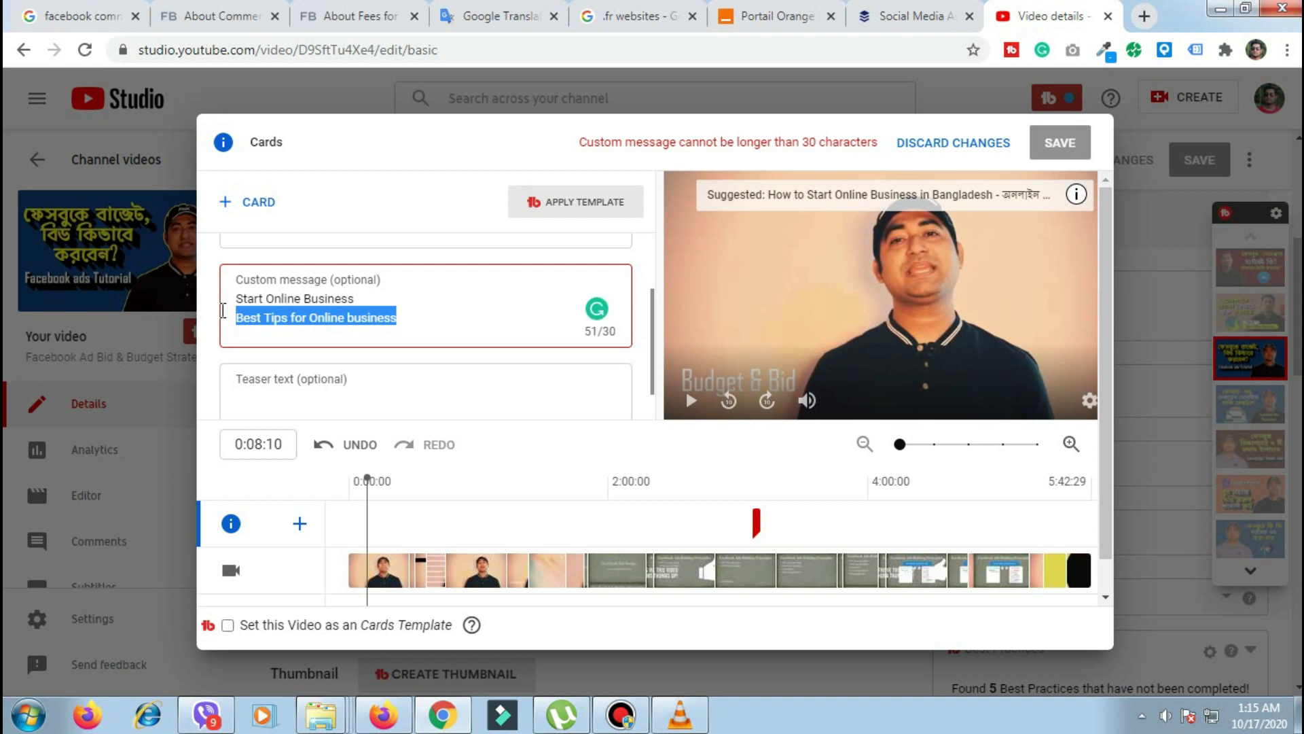
pyautogui.press('BackSpace')
pyautogui.press('BackSpace')
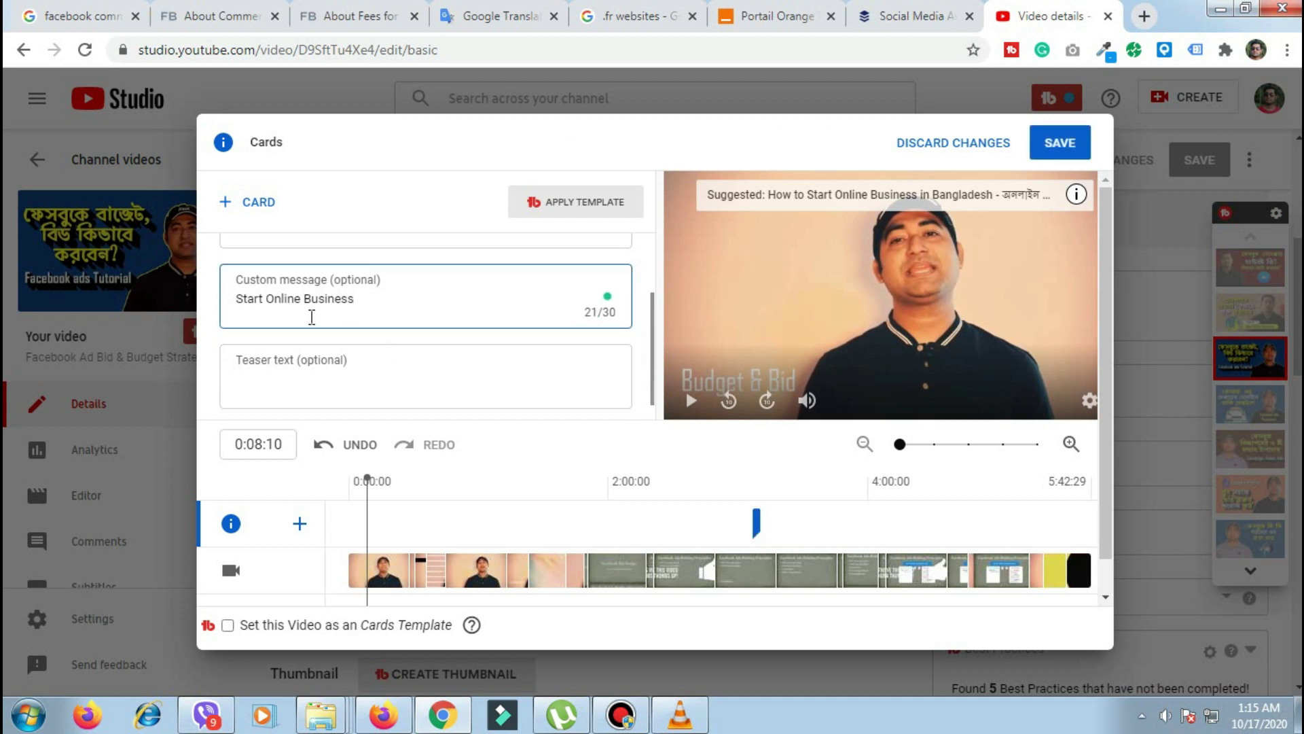
# Fill in the video card's teaser text with "Best Tips for Online Business"
pyautogui.click(294, 400)
pyautogui.hotkey('ctrl', 'v')
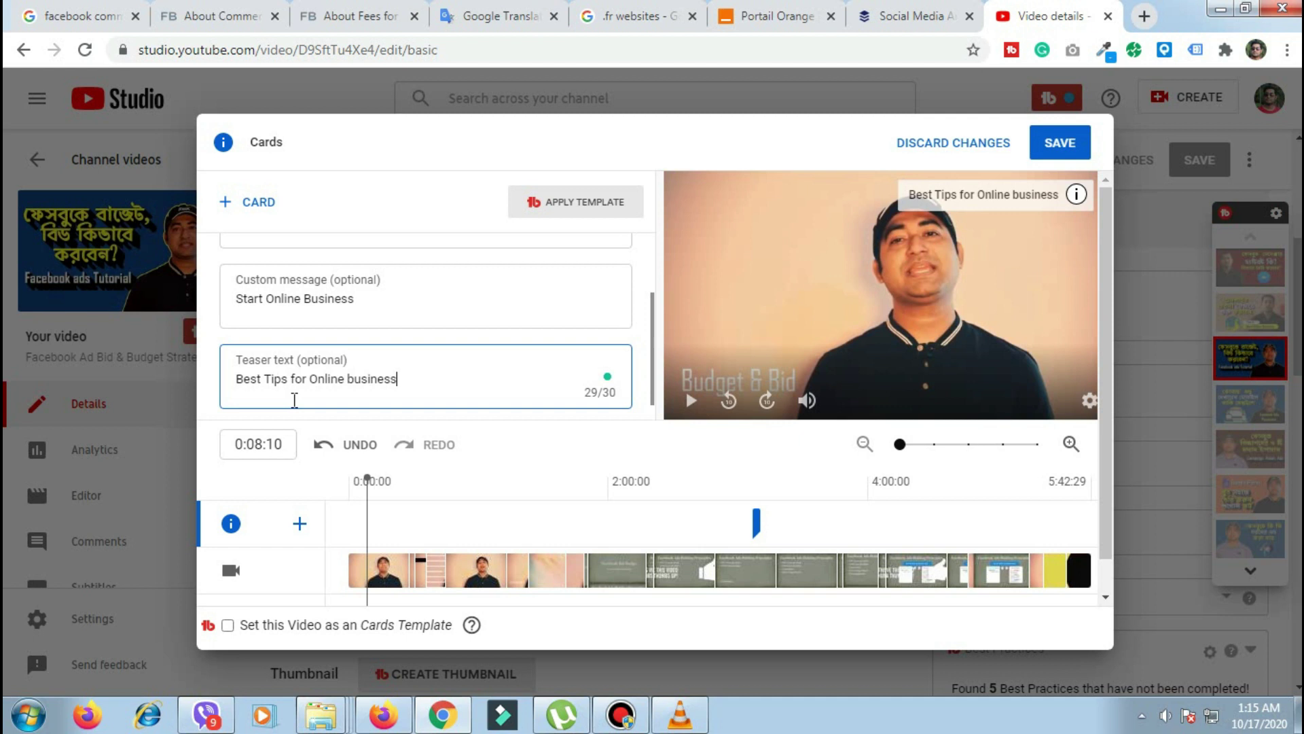
pyautogui.moveTo(350, 381); pyautogui.dragTo(353, 381)
pyautogui.write('B')
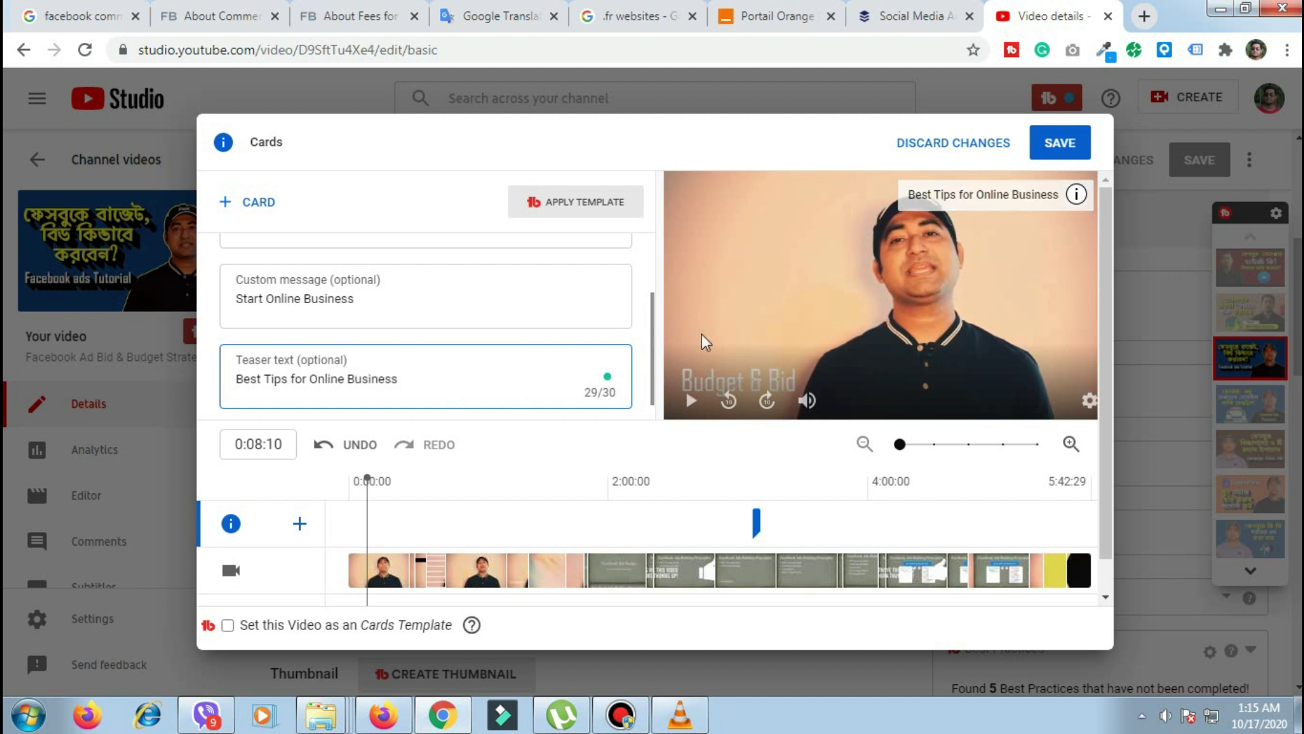
# Preview the expanded card in the player, check the video at 2:49:13, and save the card changes
pyautogui.click(1078, 195)
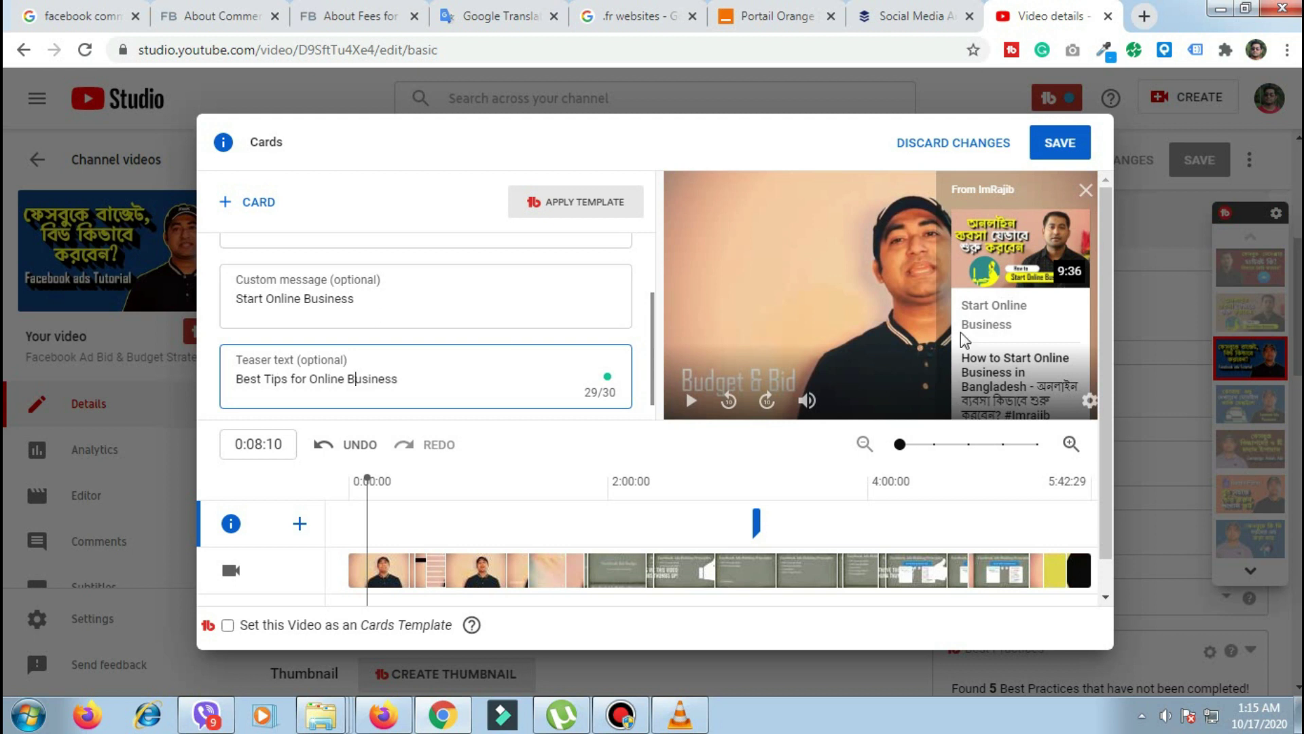
pyautogui.scroll(-1, 994, 354)
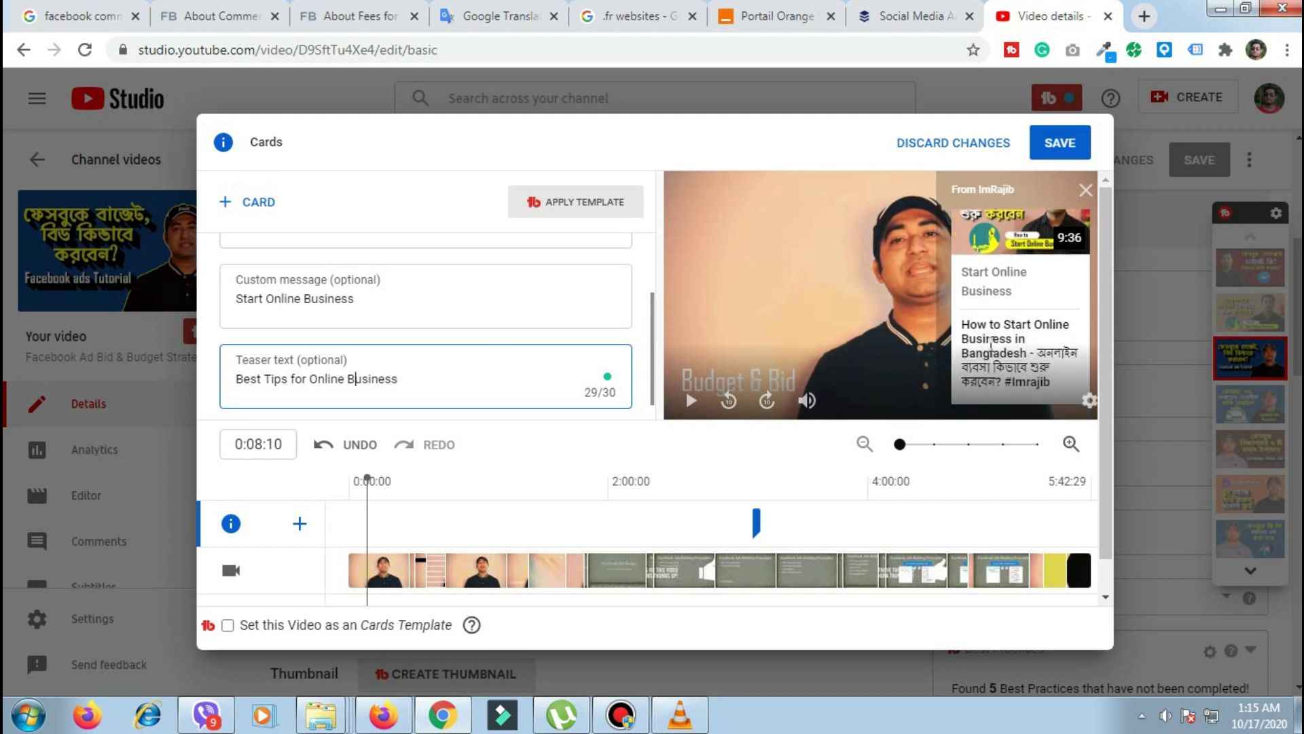
pyautogui.scroll(1, 992, 347)
pyautogui.click(1086, 190)
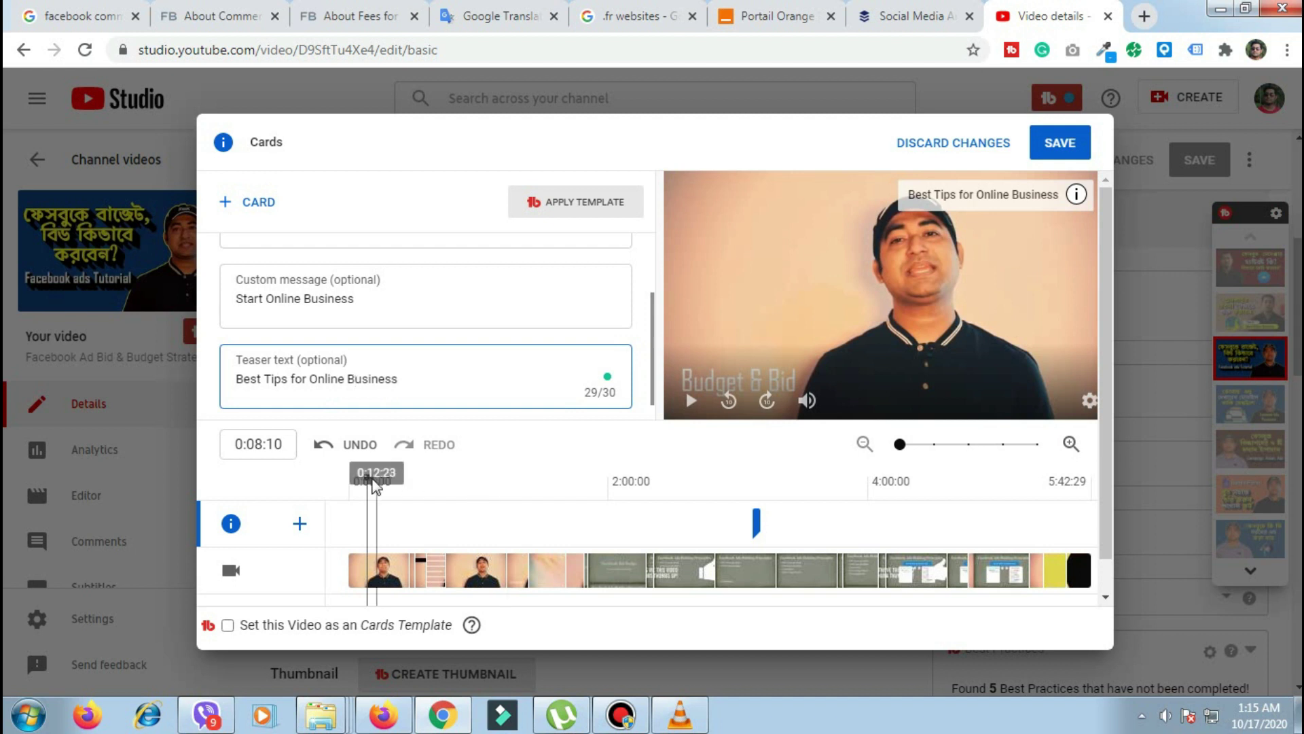
pyautogui.moveTo(365, 476); pyautogui.dragTo(714, 484)
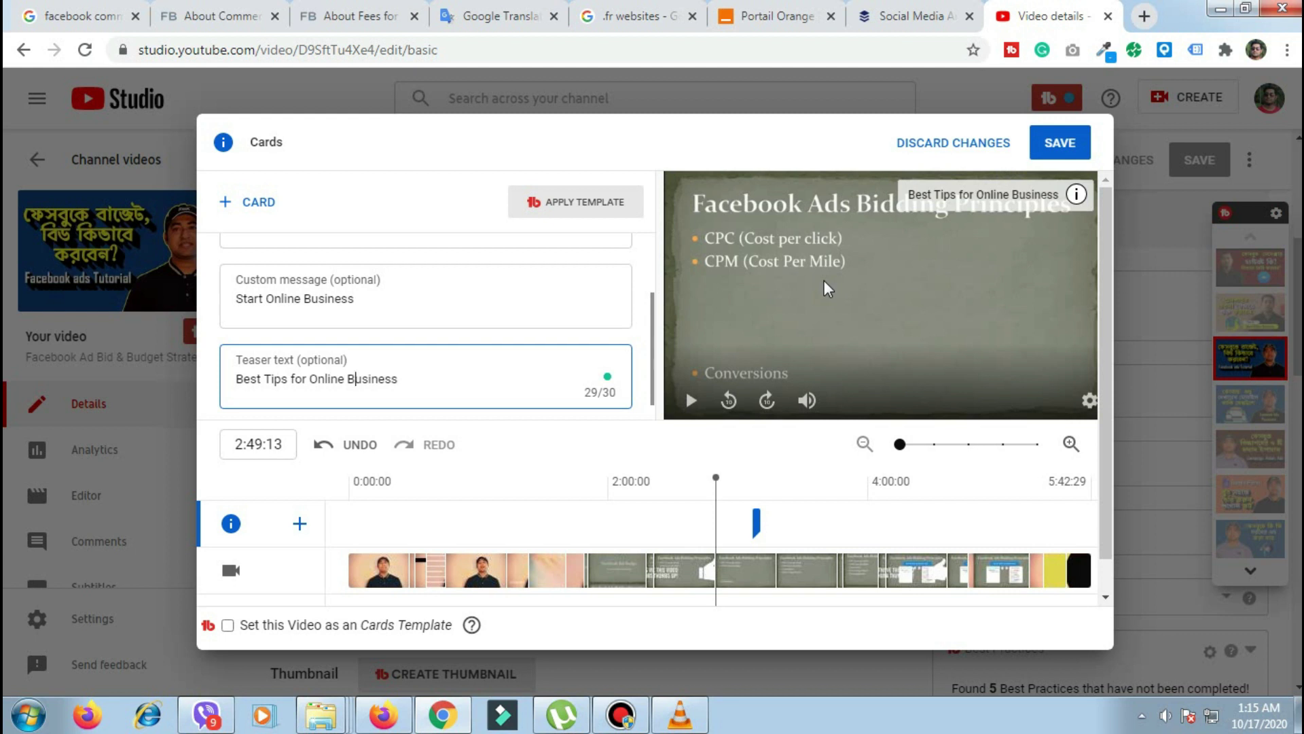
pyautogui.click(1053, 154)
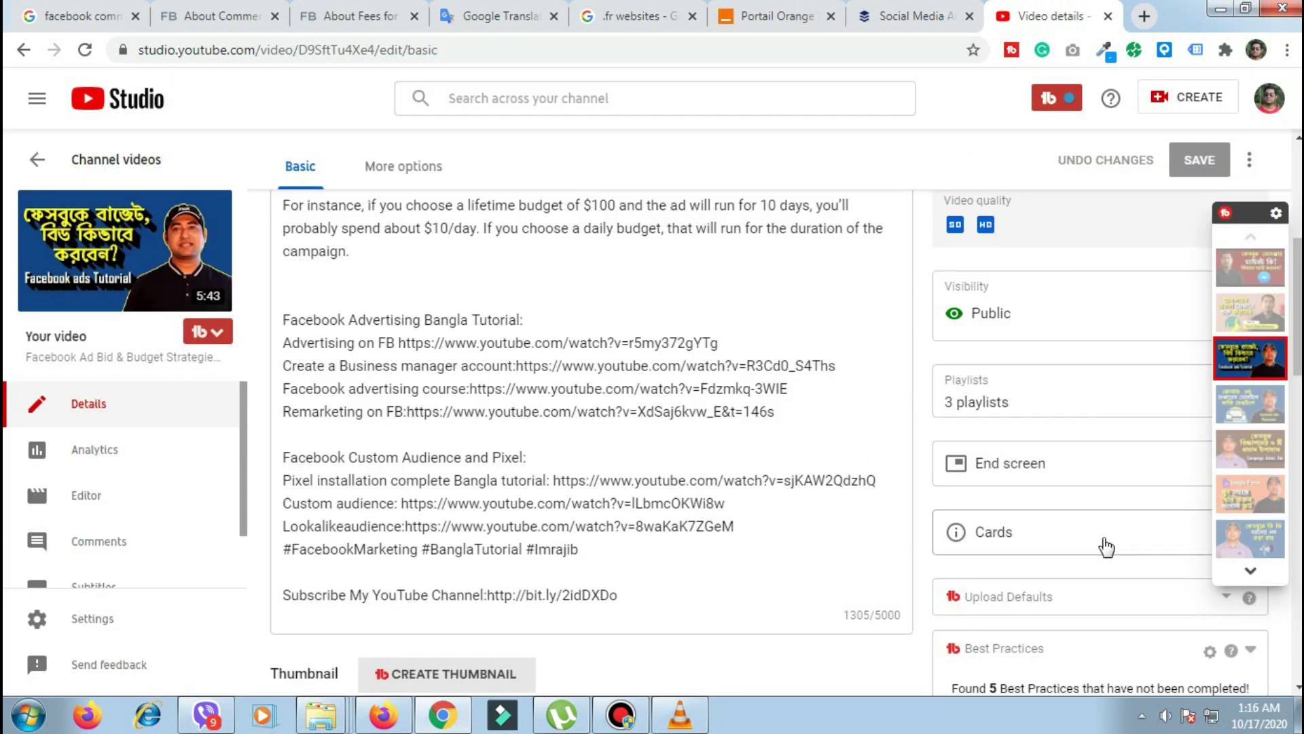
pyautogui.click(1106, 546)
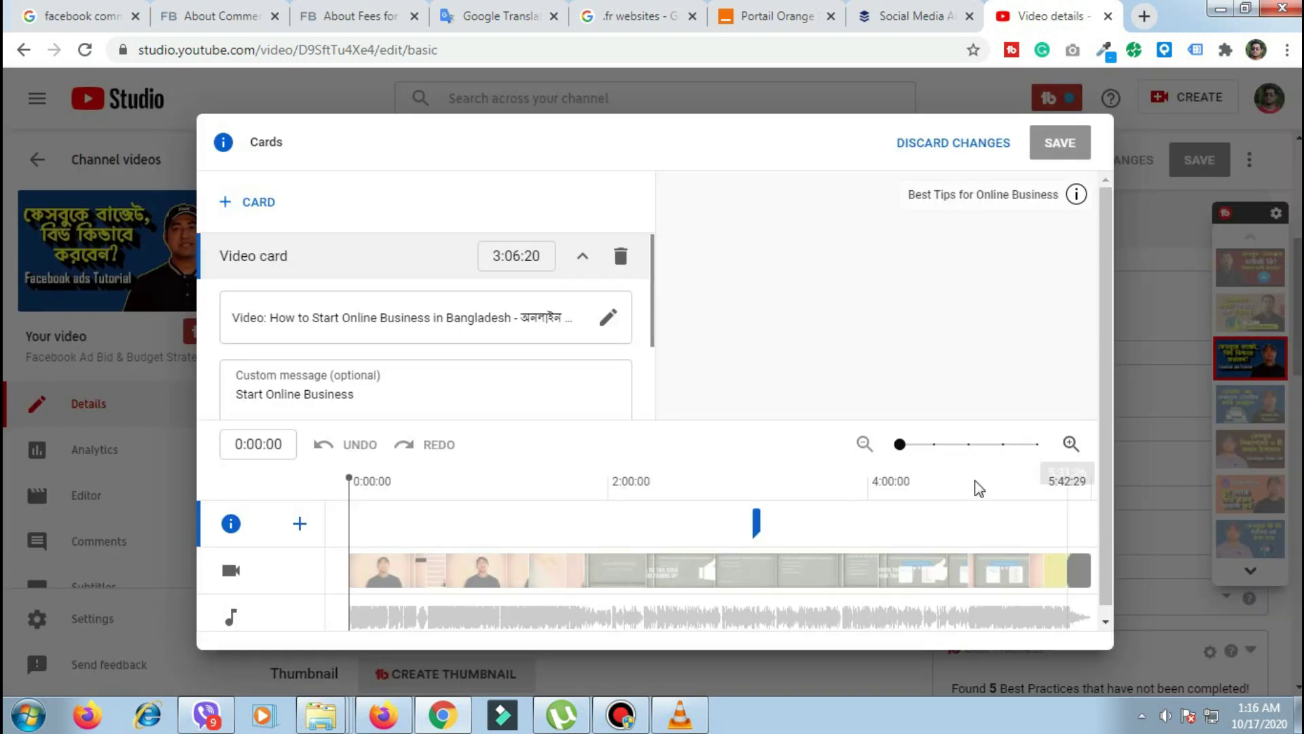
pyautogui.click(834, 479)
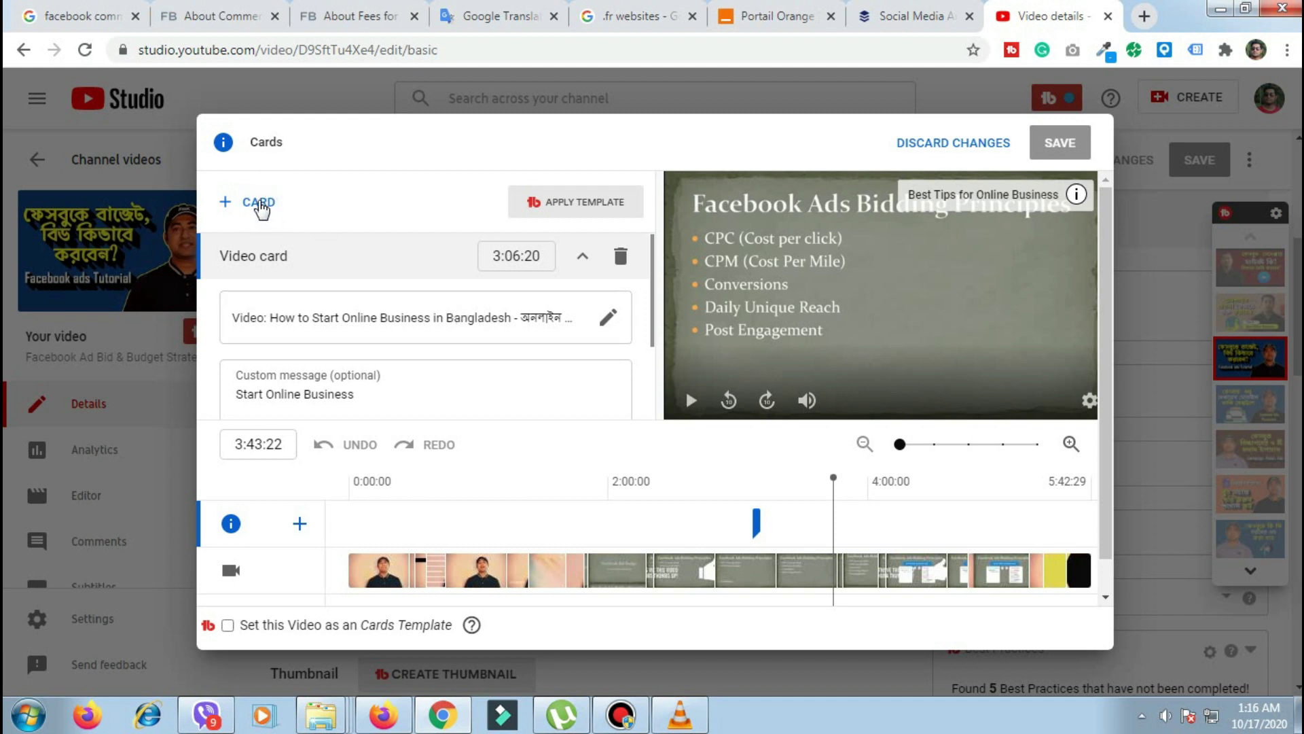
pyautogui.click(263, 205)
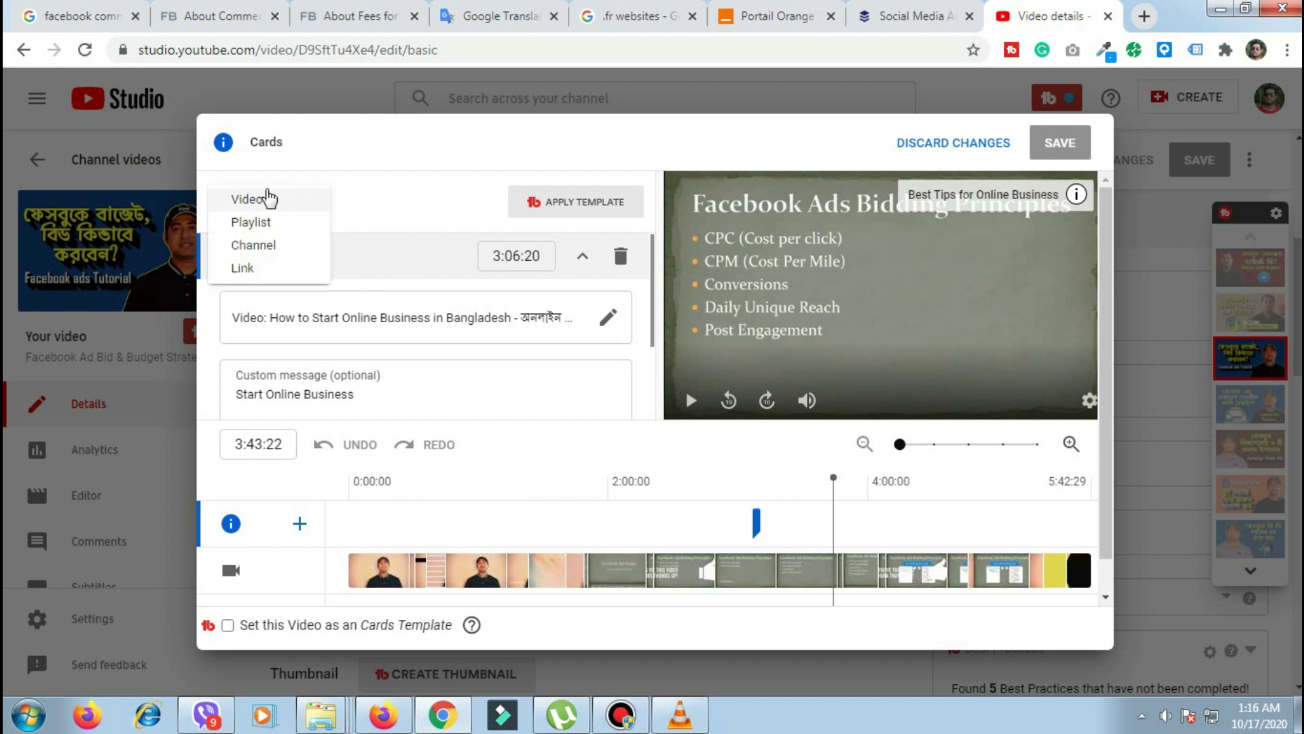
pyautogui.click(243, 268)
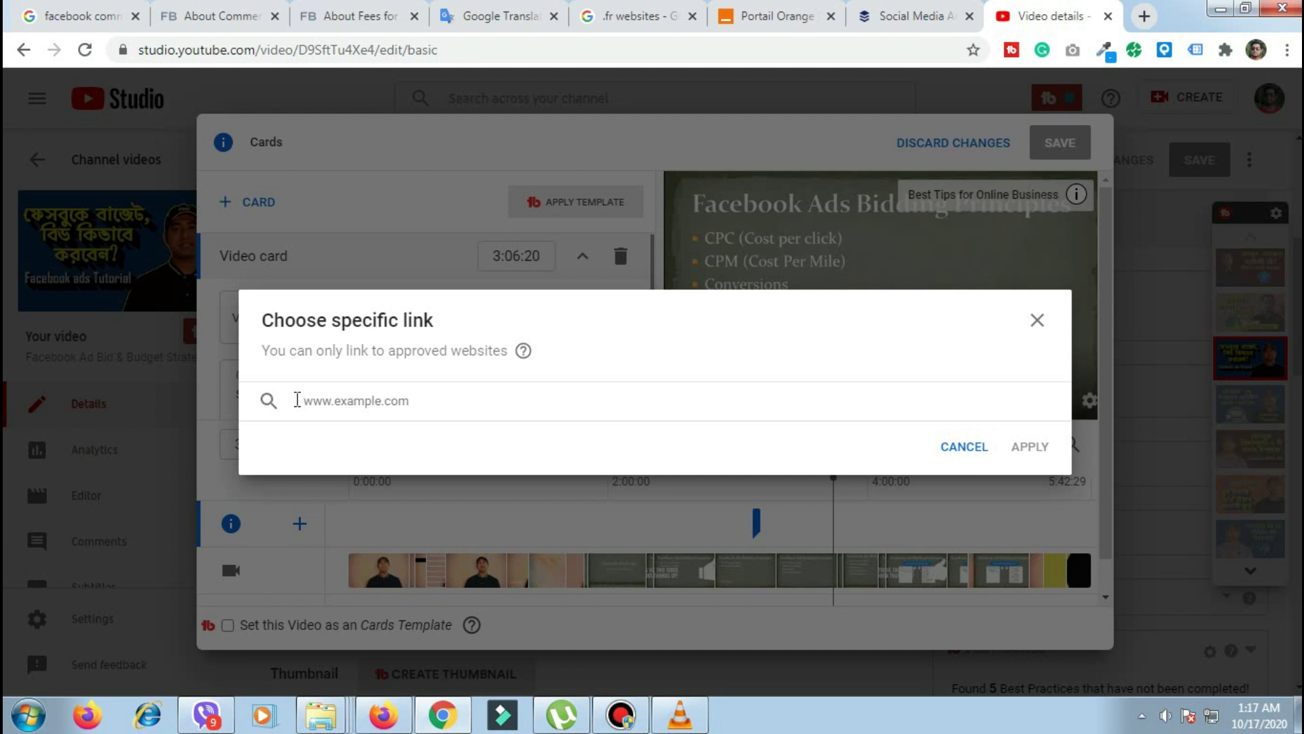
pyautogui.write('www.imrajib')
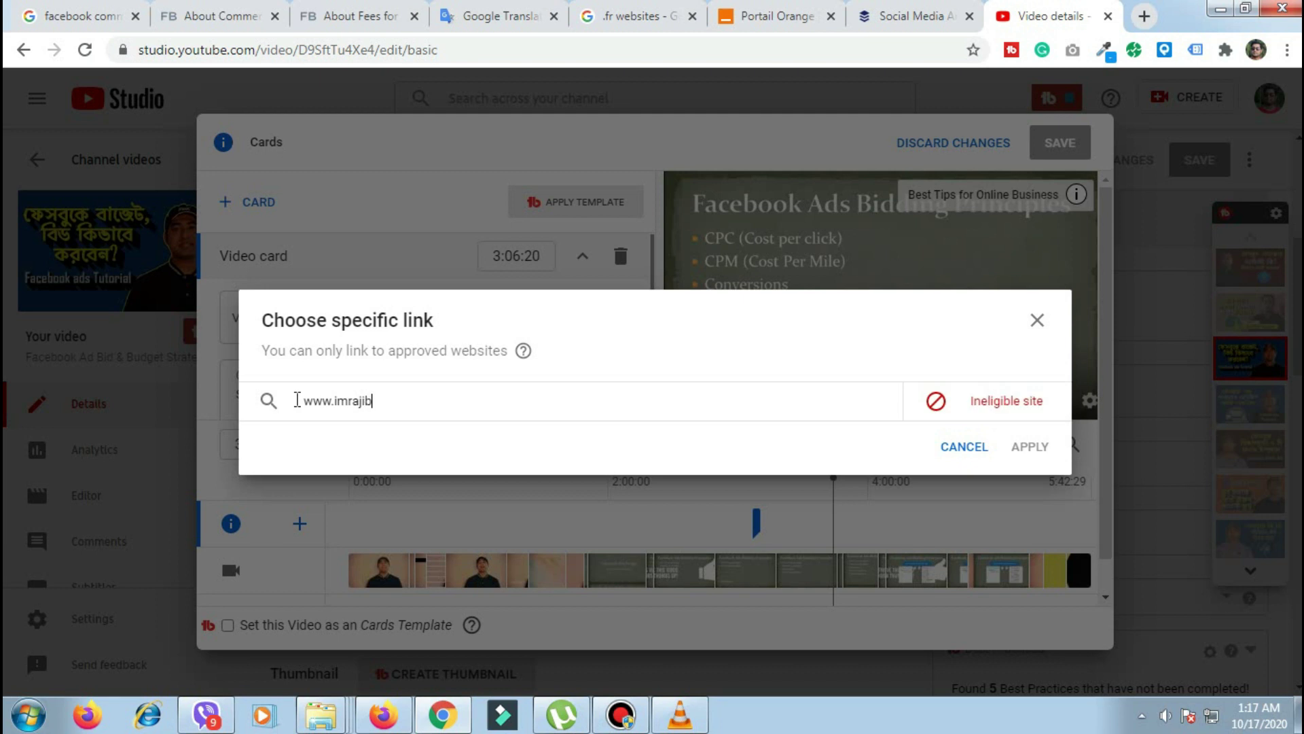
pyautogui.write('.com')
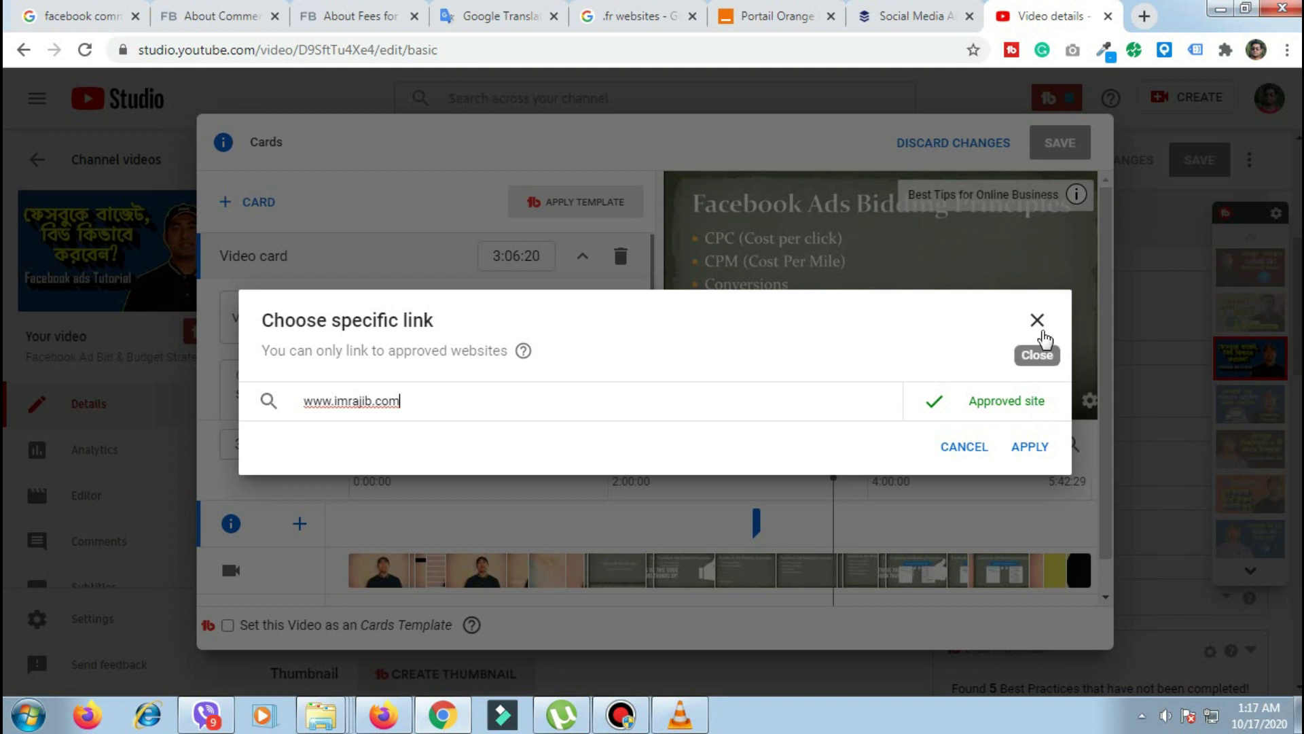
pyautogui.click(1037, 319)
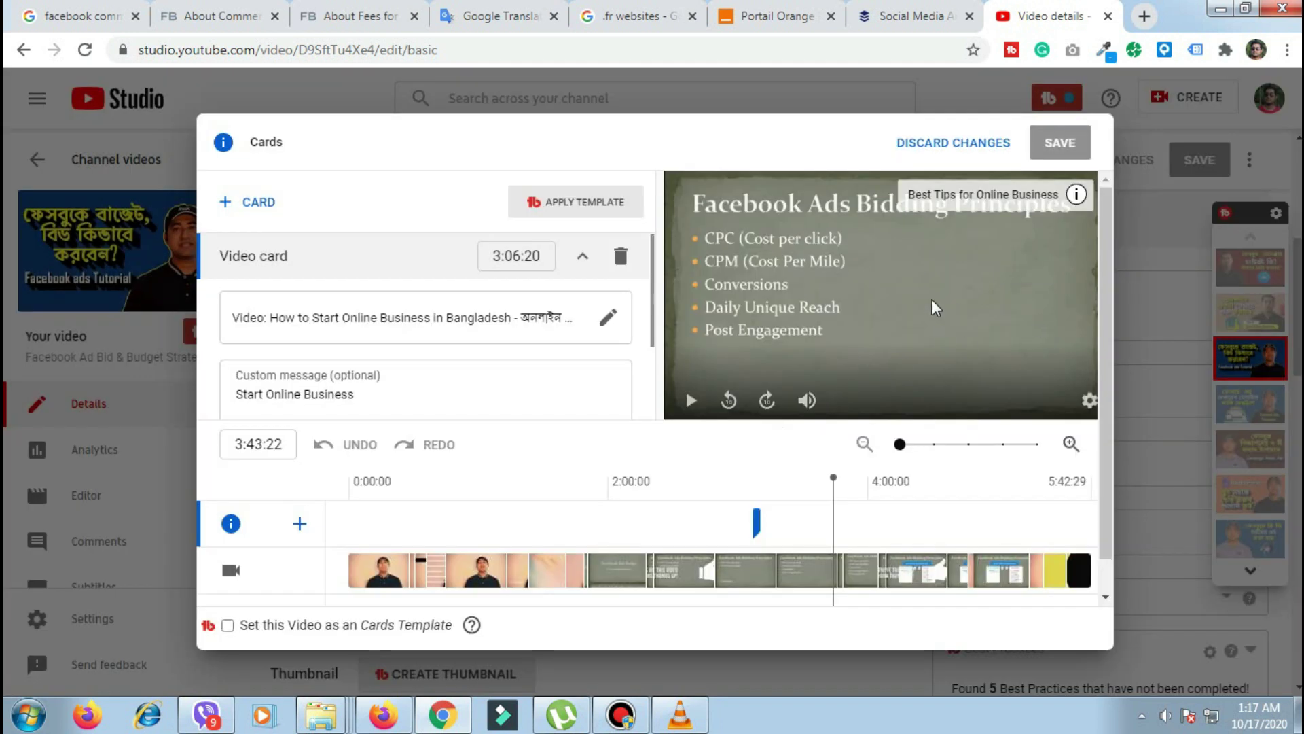